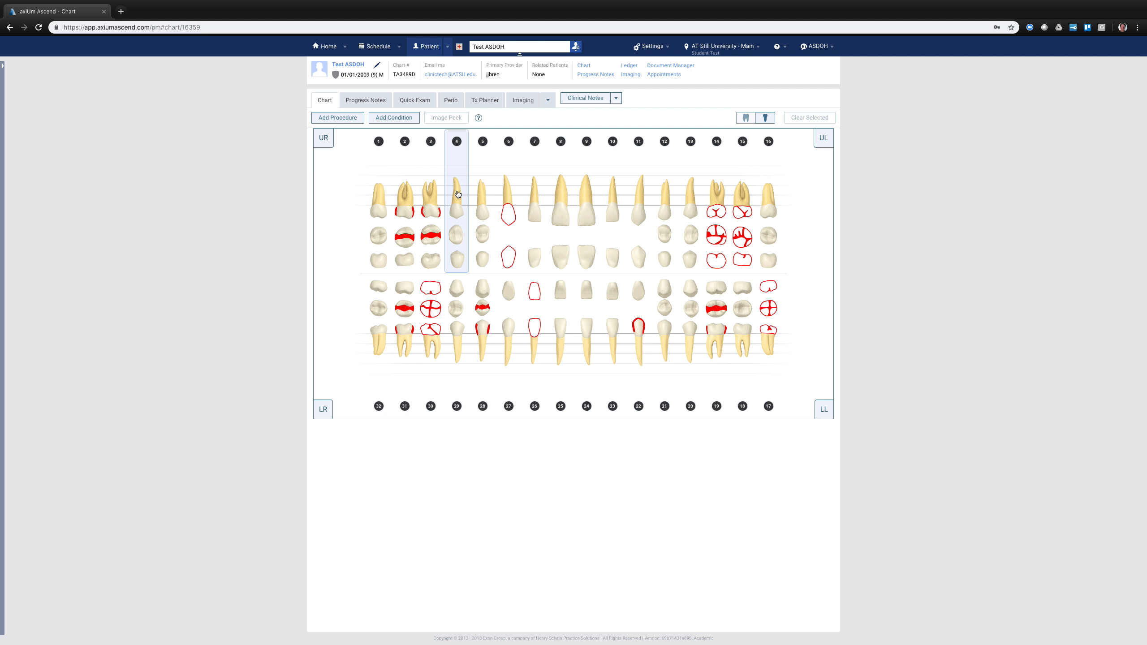
Step: Select teeth 4, 5, 12, 20 and 29 and start a treatment-planned Anterior Resin Composite 1s procedure for them
left_click(458, 195)
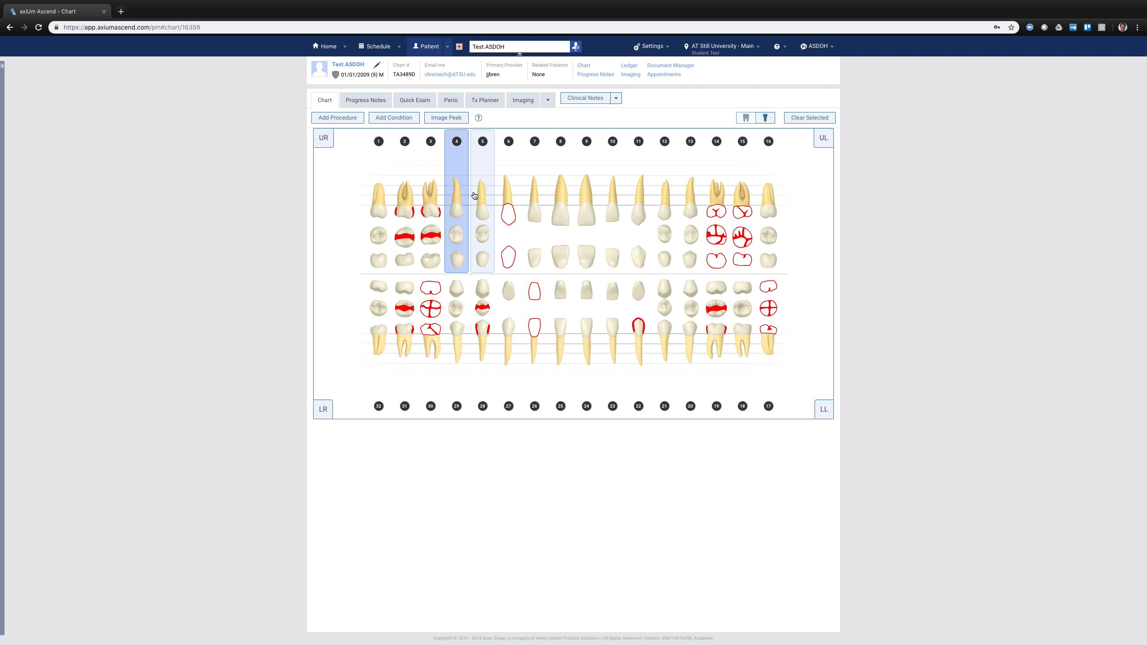
left_click(477, 195)
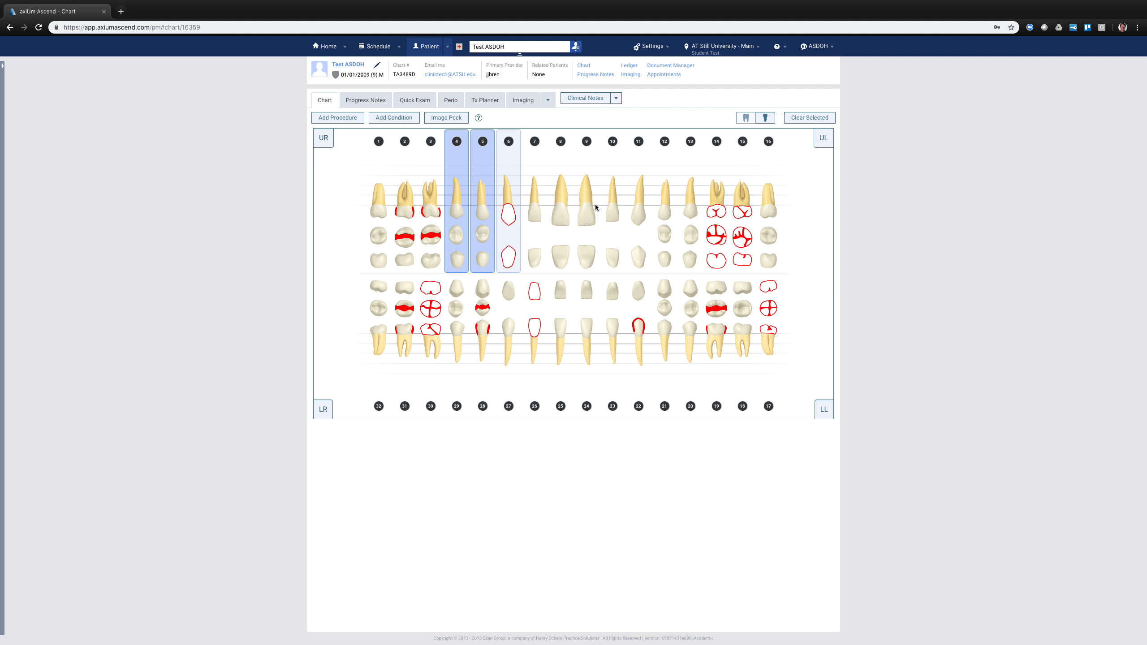
left_click(672, 224)
left_click(688, 290)
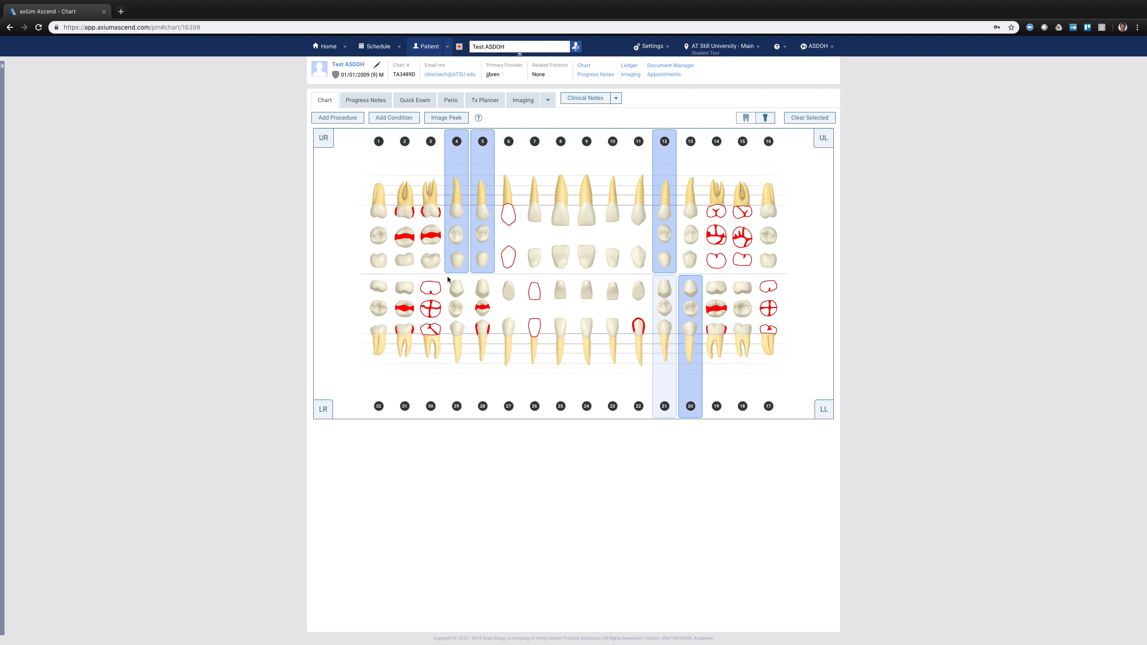
left_click(460, 303)
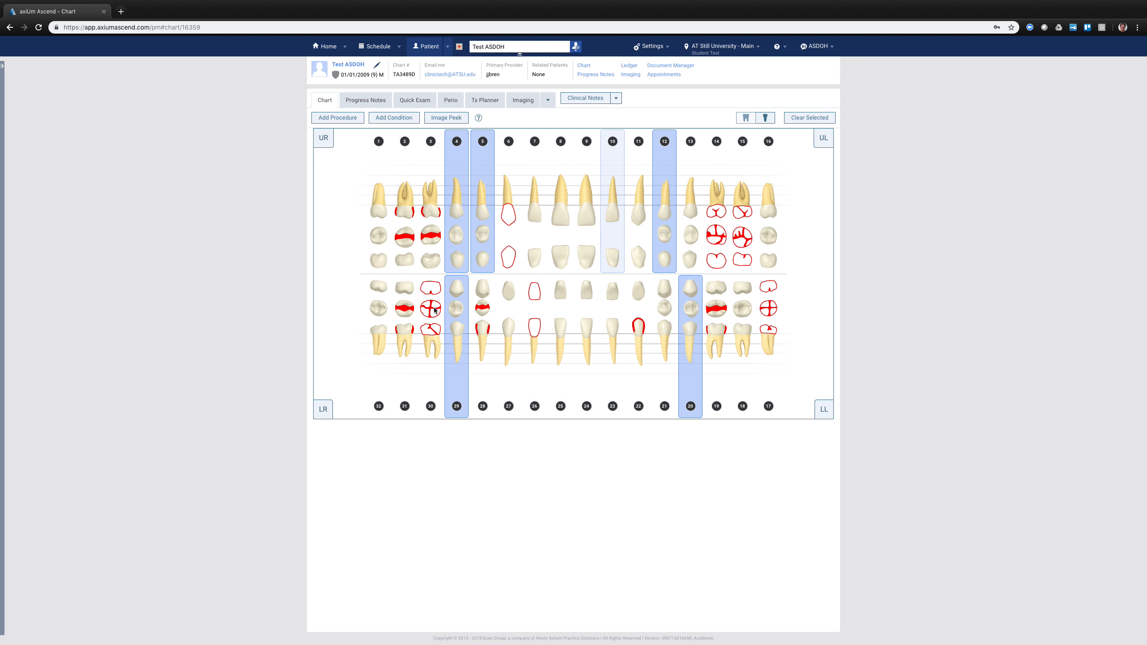
left_click(340, 119)
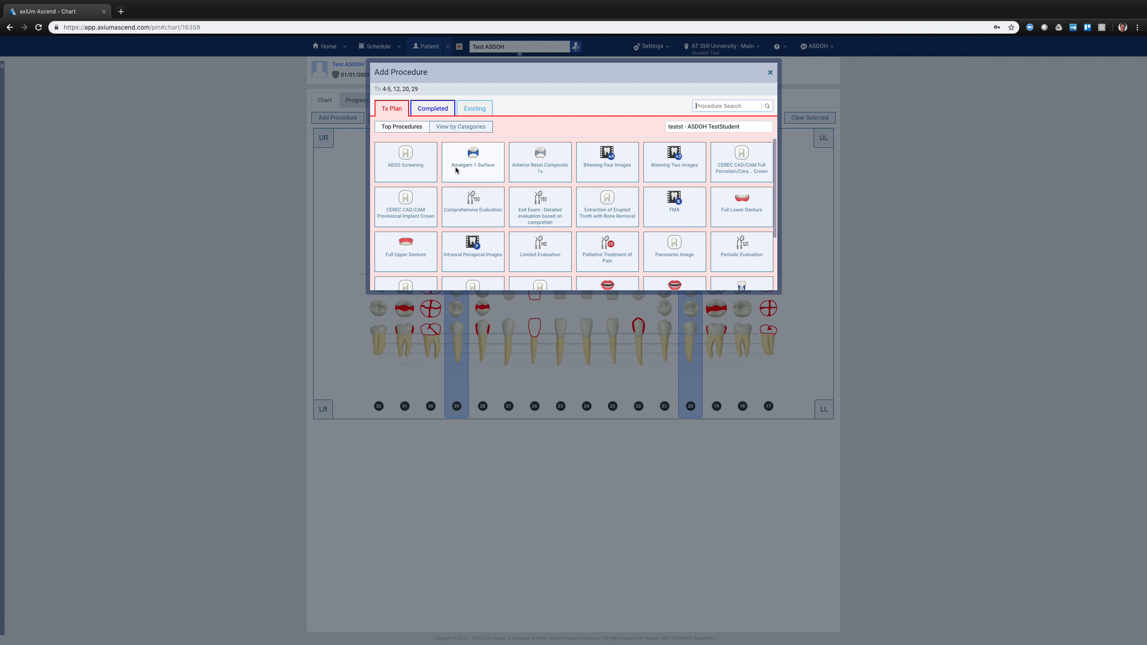
left_click(549, 170)
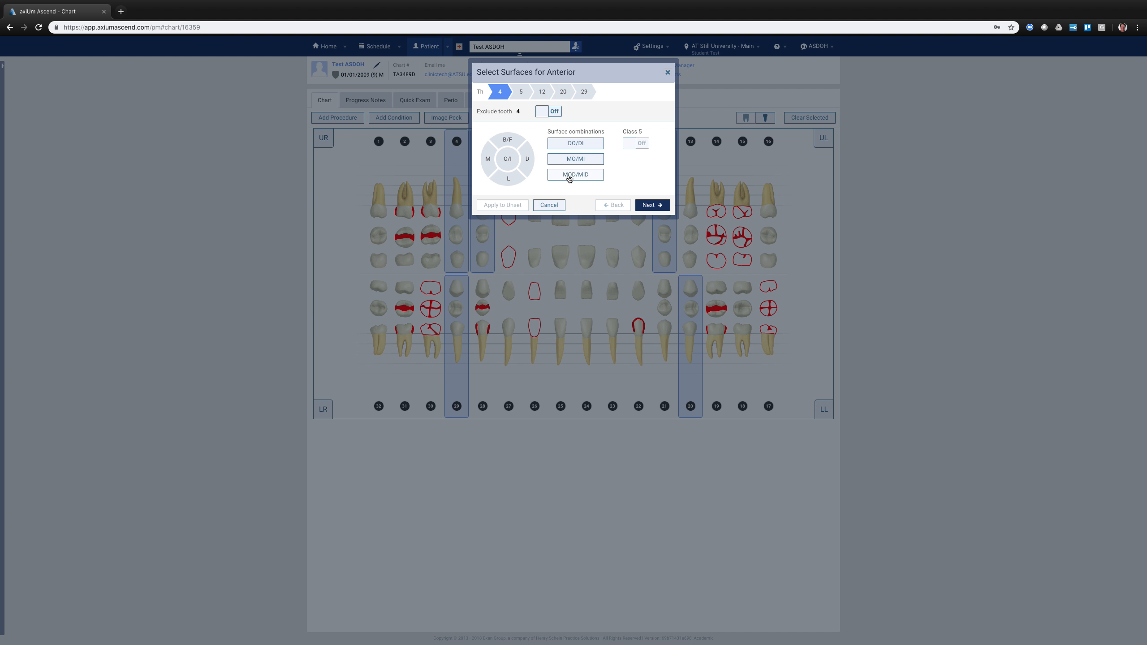
left_click(488, 159)
left_click(508, 159)
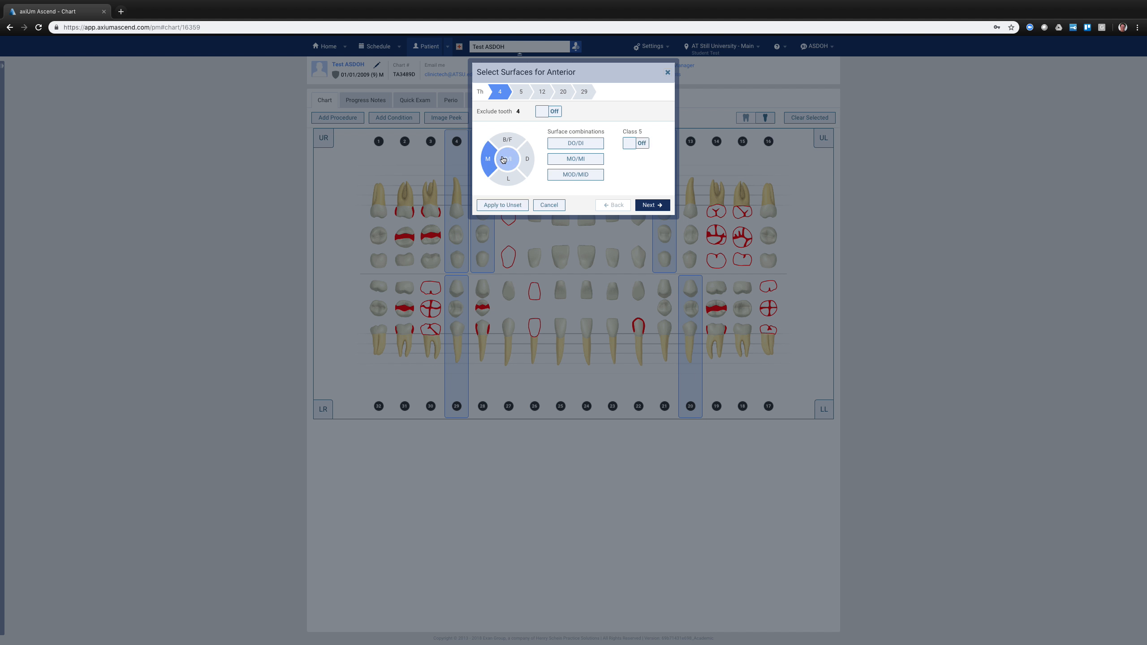
left_click(531, 161)
left_click(508, 160)
left_click(489, 159)
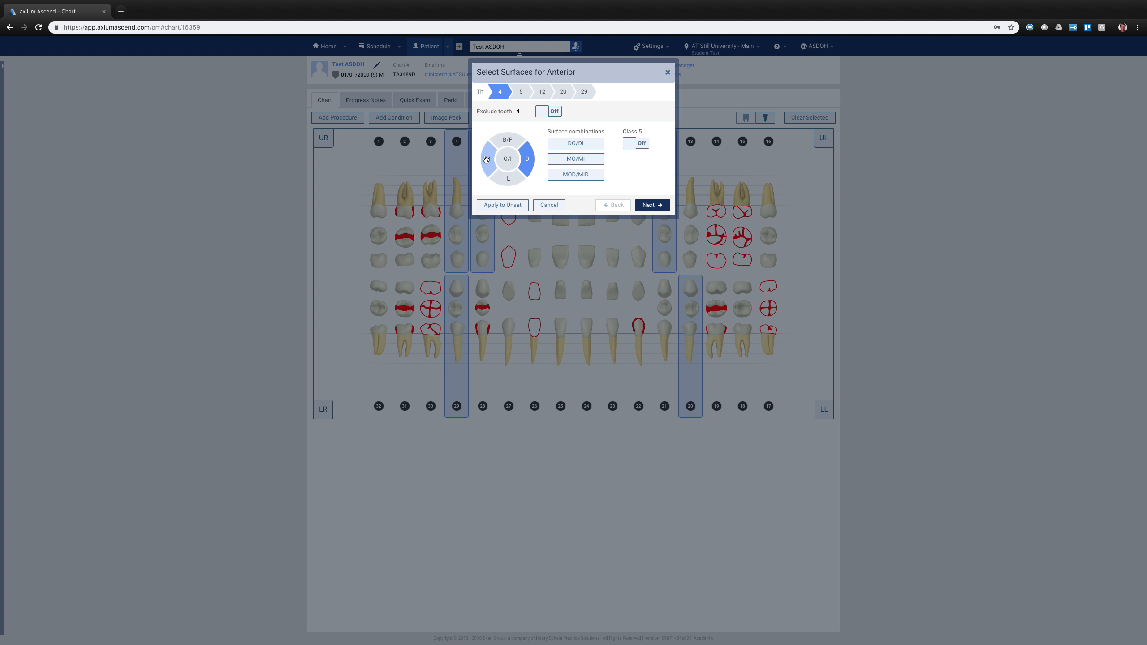
left_click(522, 161)
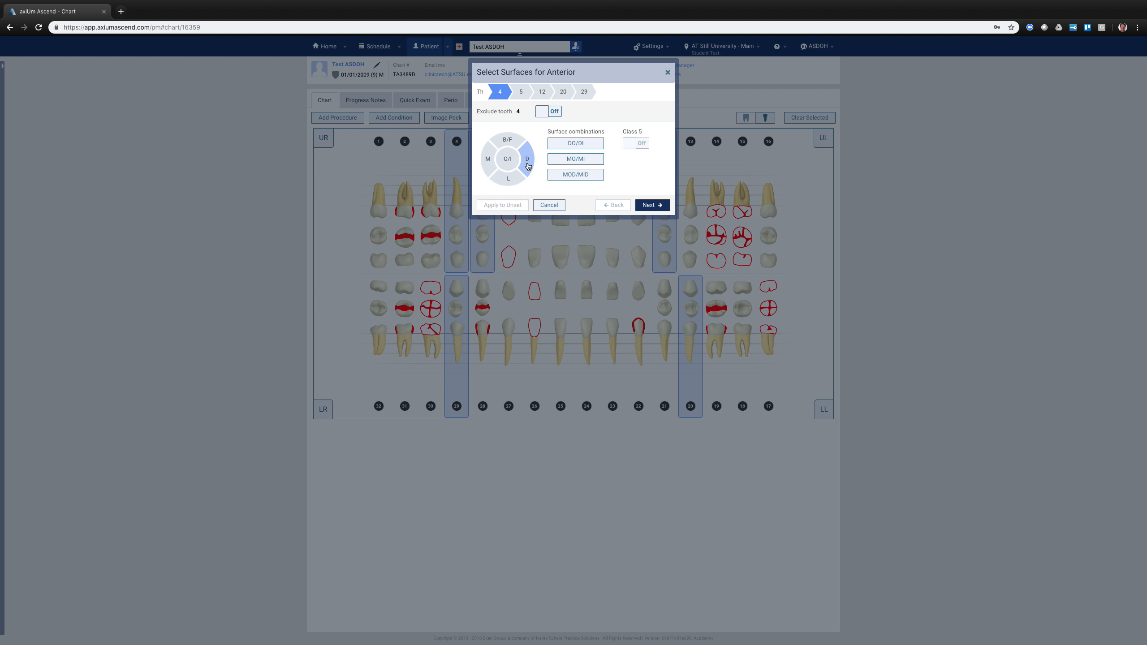
Step: Choose the MOD/MID surface combination for tooth 4 and apply it to all the unset teeth
left_click(583, 178)
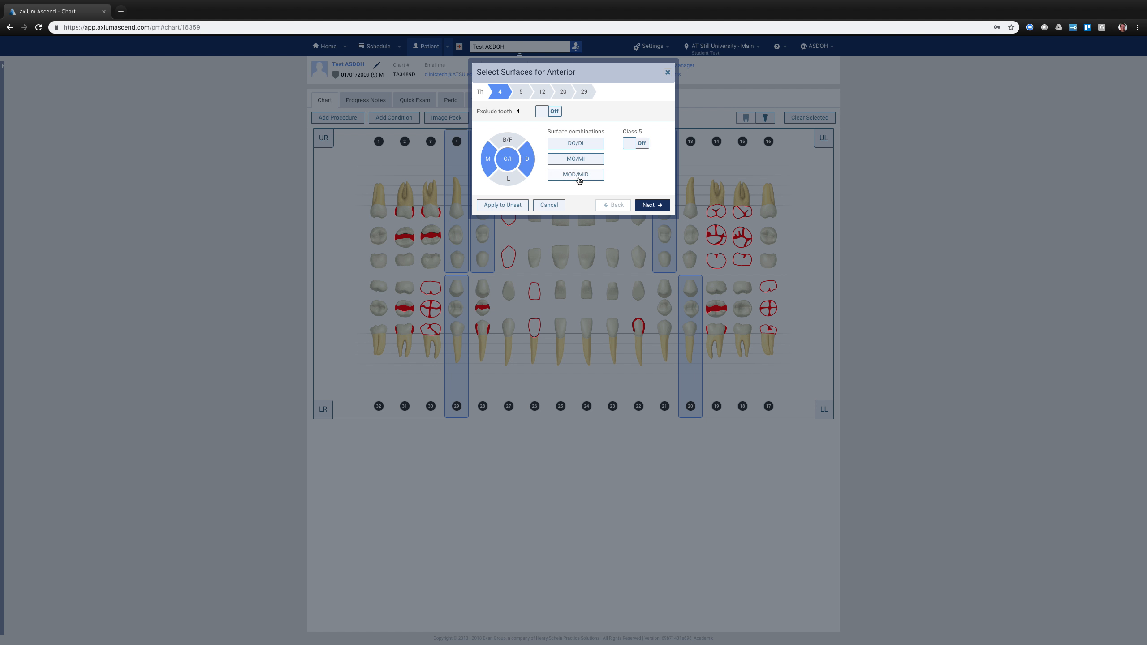
left_click(495, 206)
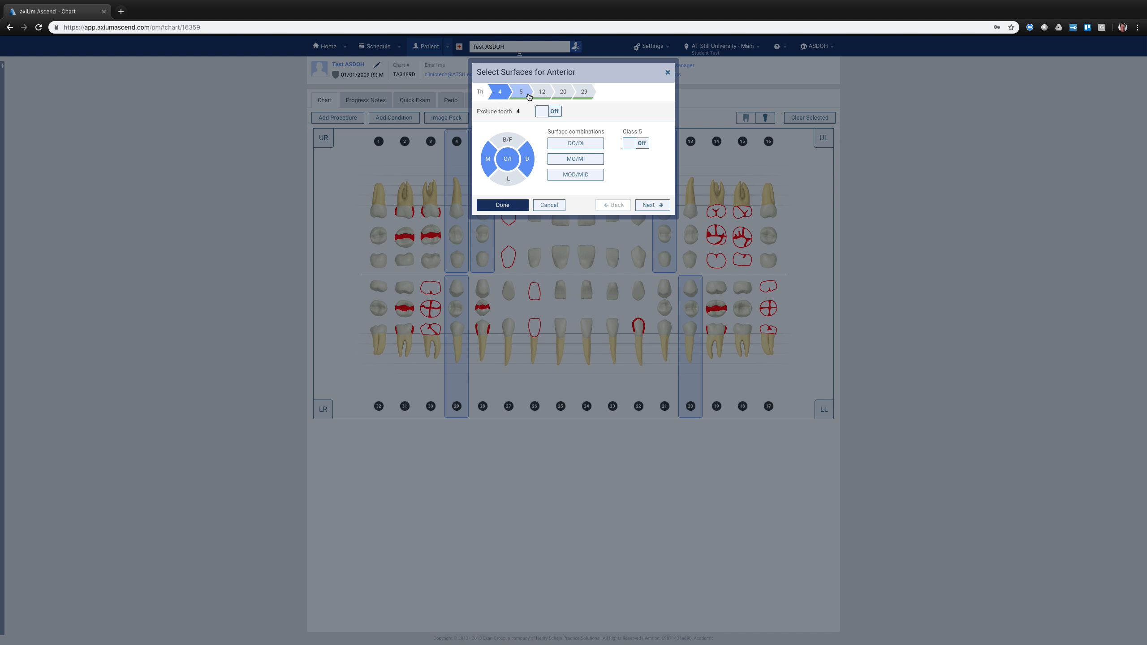
Step: Remove the mesial surface from tooth 20 and the distal surface from tooth 5, and finish adding the composites
left_click(563, 94)
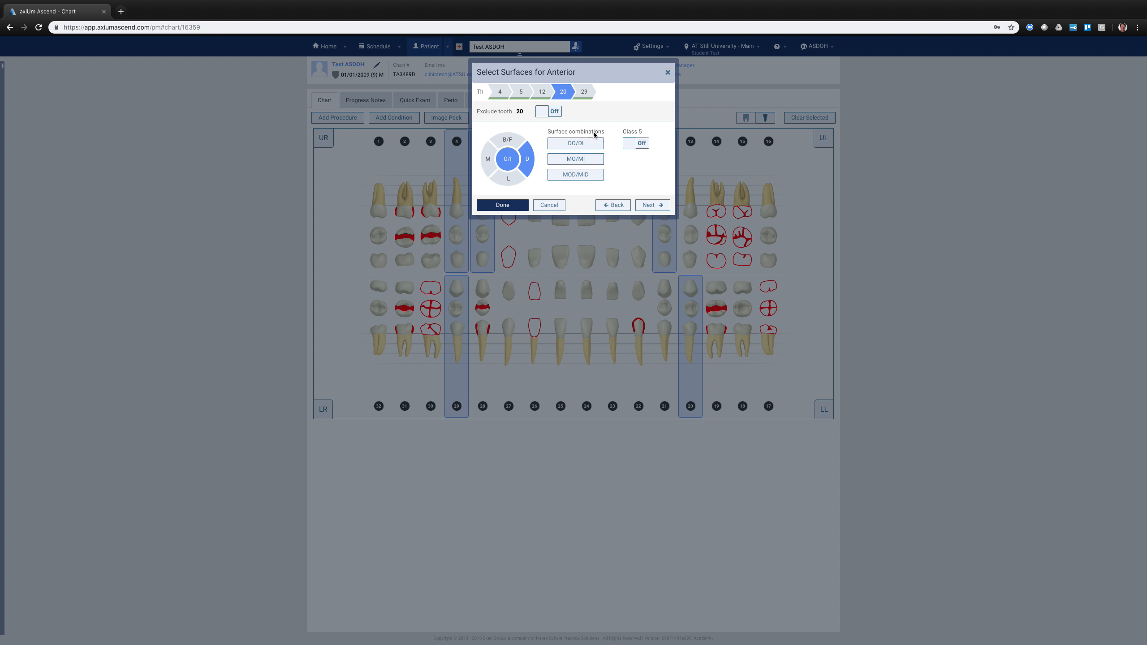
left_click(523, 93)
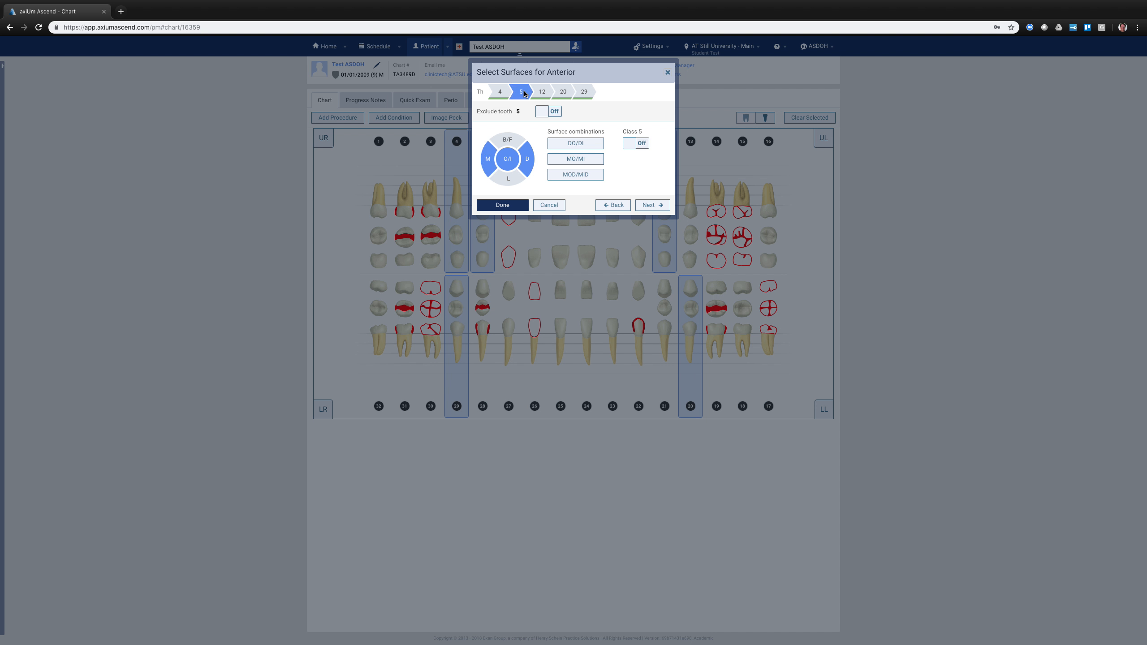
left_click(524, 161)
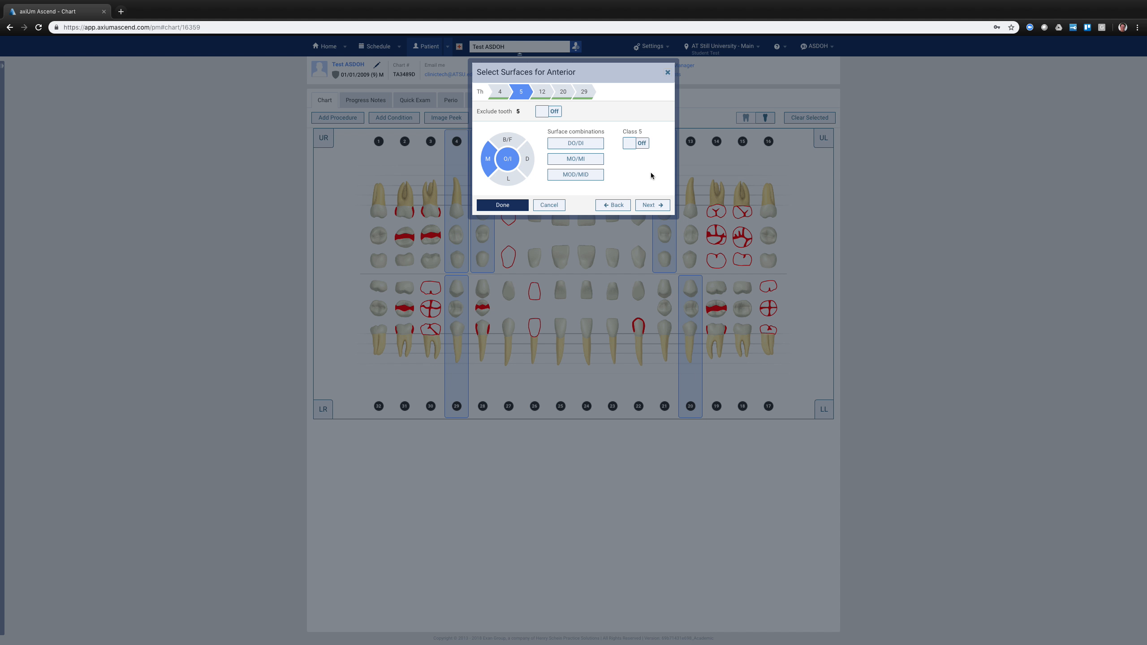
left_click(503, 205)
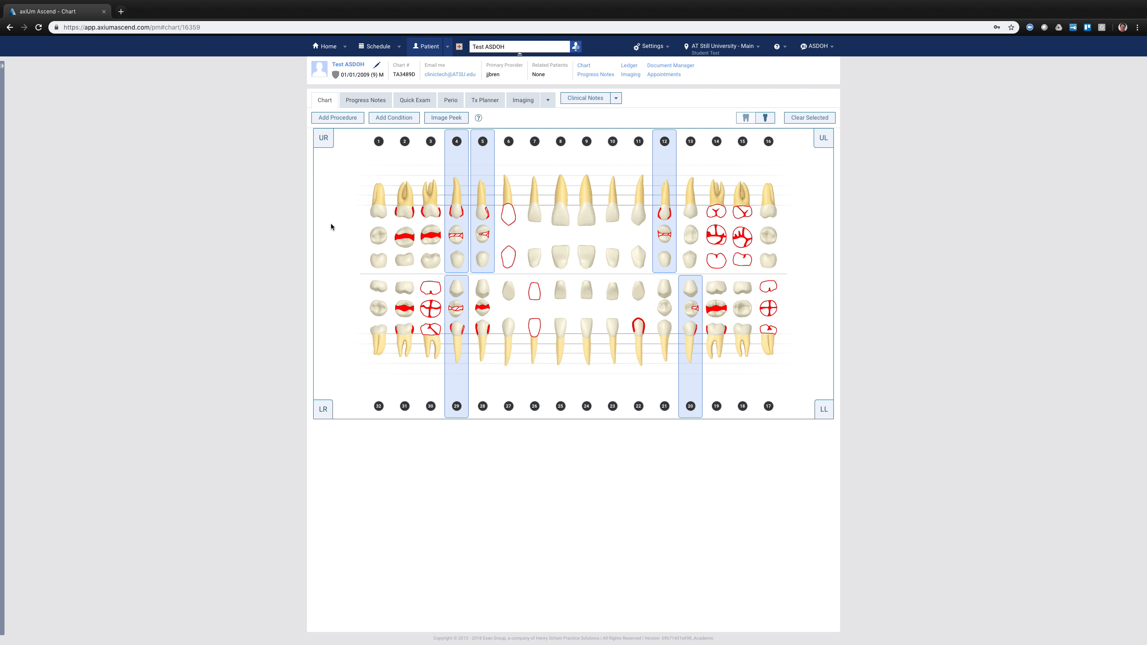
Step: Switch from the chart to the Quick Exam view and clear the tooth selection
left_click(420, 101)
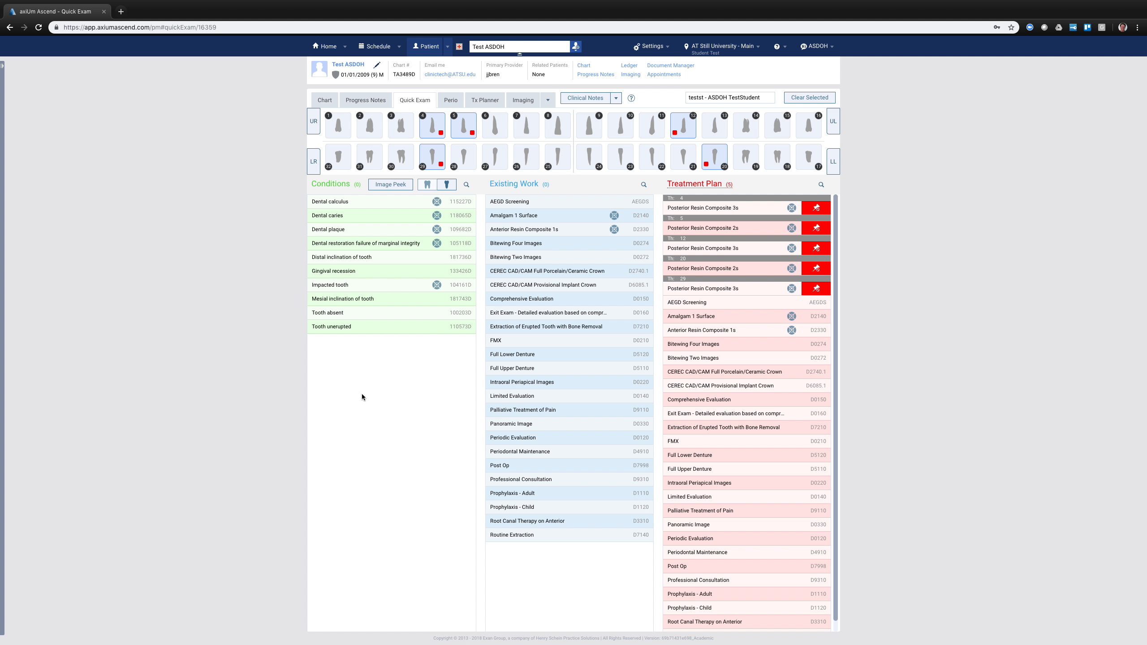
left_click(323, 100)
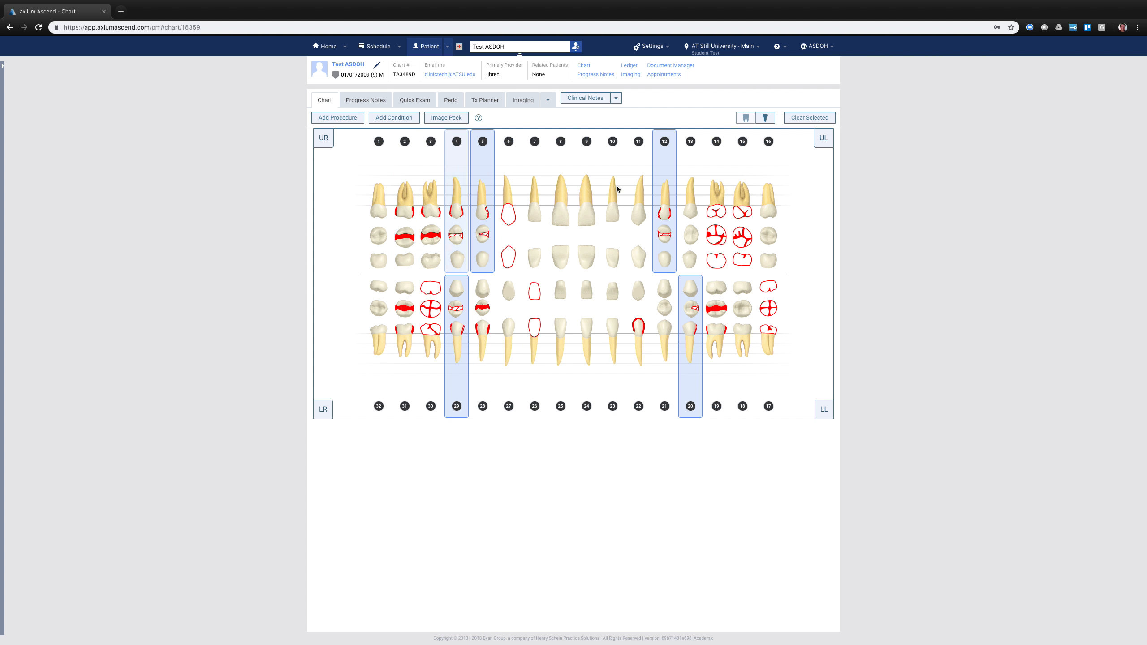
left_click(413, 100)
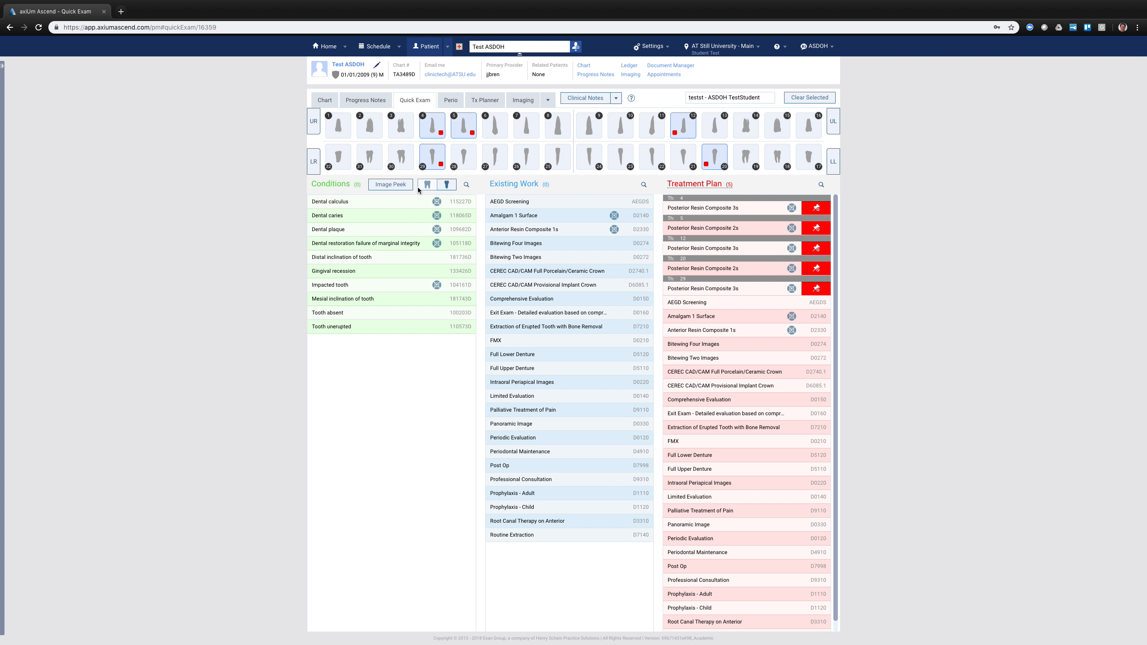
left_click(817, 98)
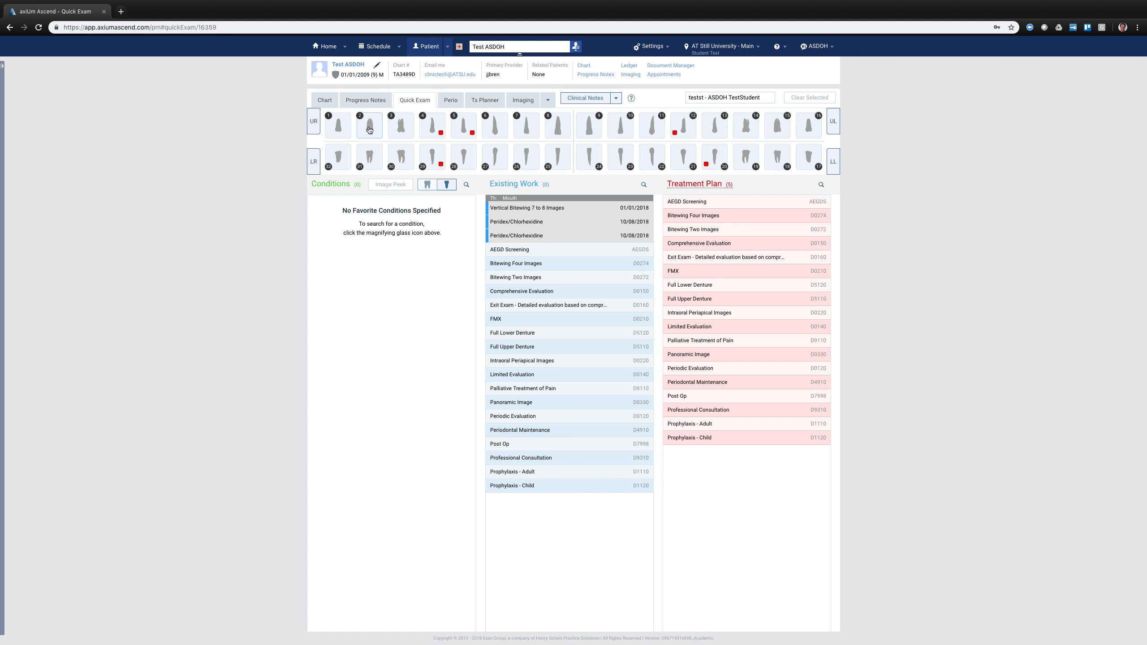
Step: Add a Dental caries condition on the occlusal and mesial surfaces of tooth 2
left_click(370, 129)
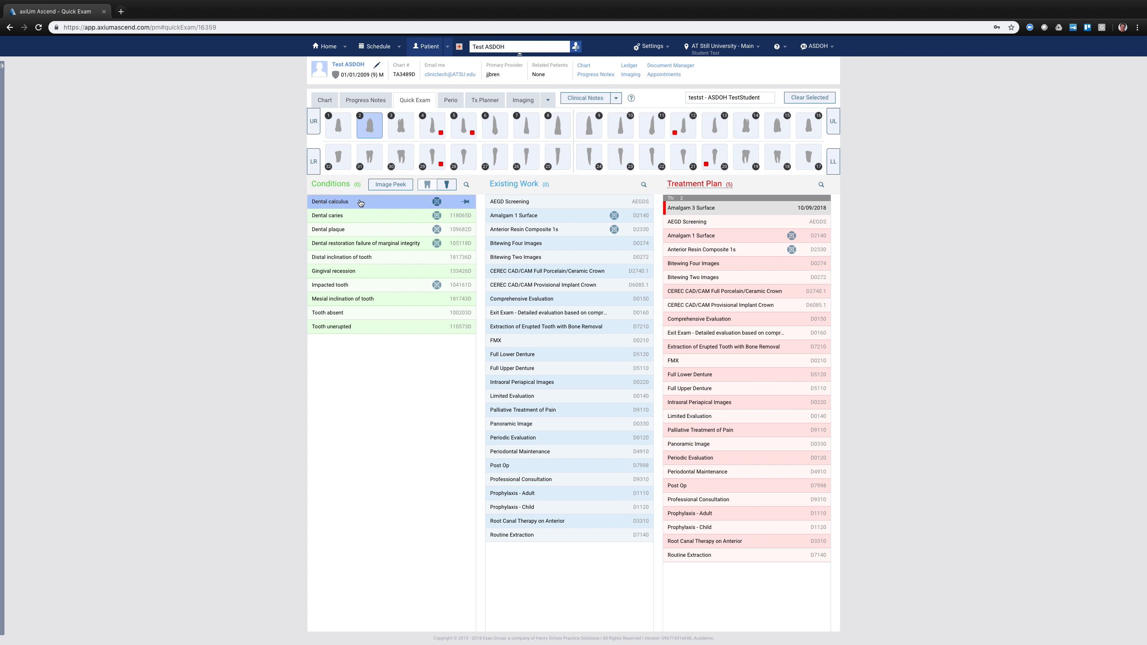
left_click(349, 218)
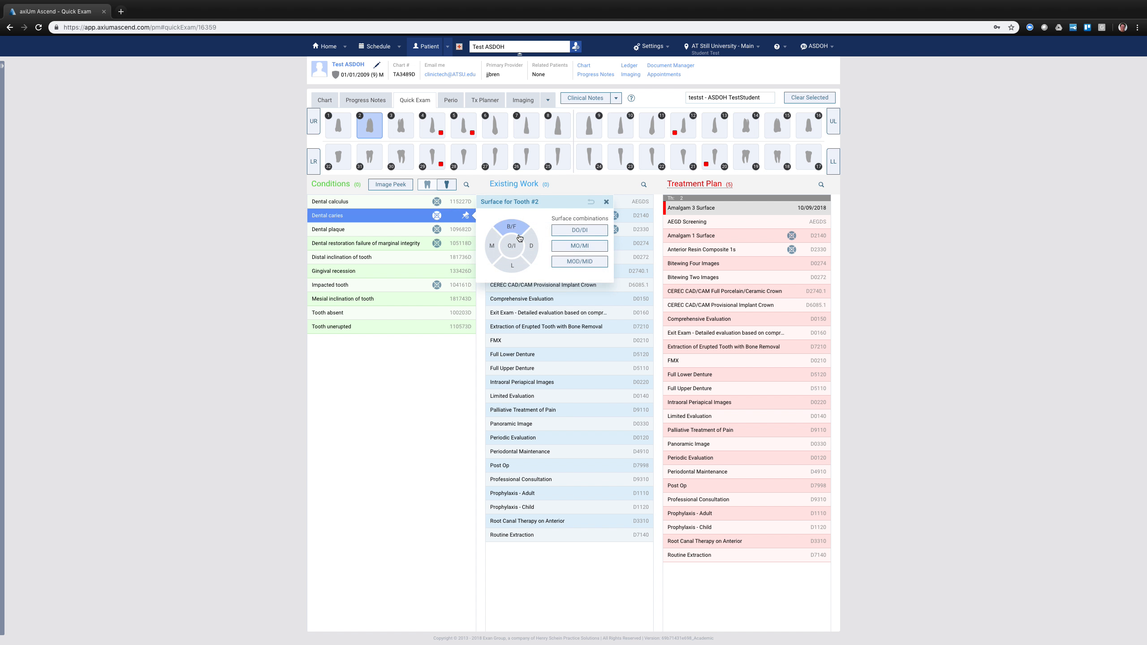
left_click(507, 249)
left_click(493, 247)
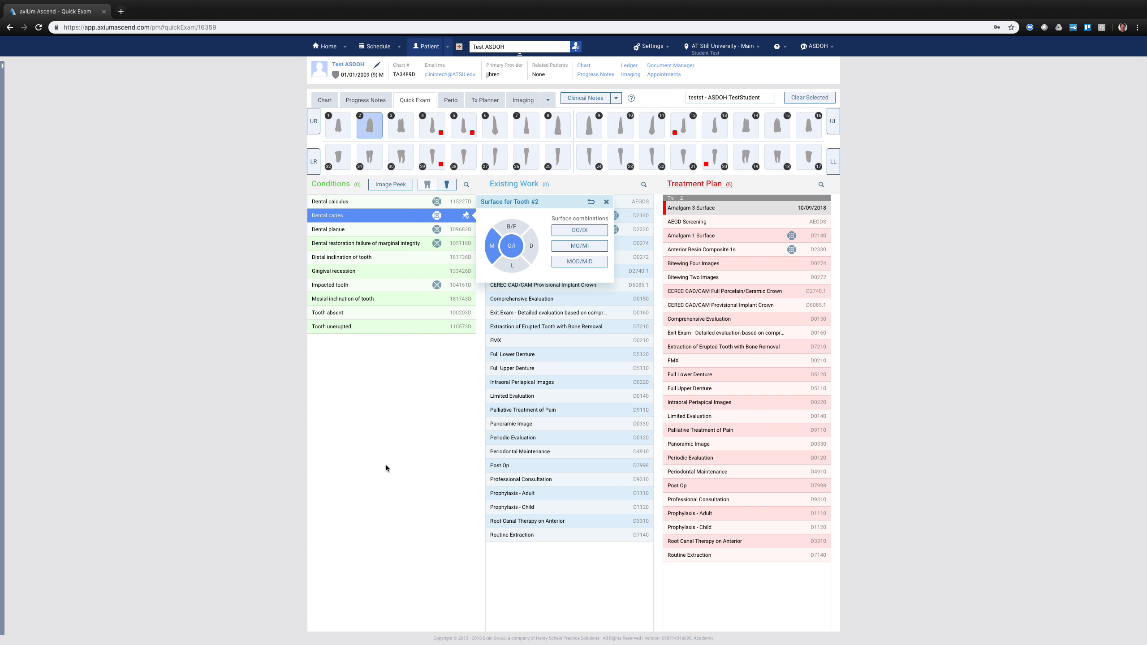
left_click(421, 401)
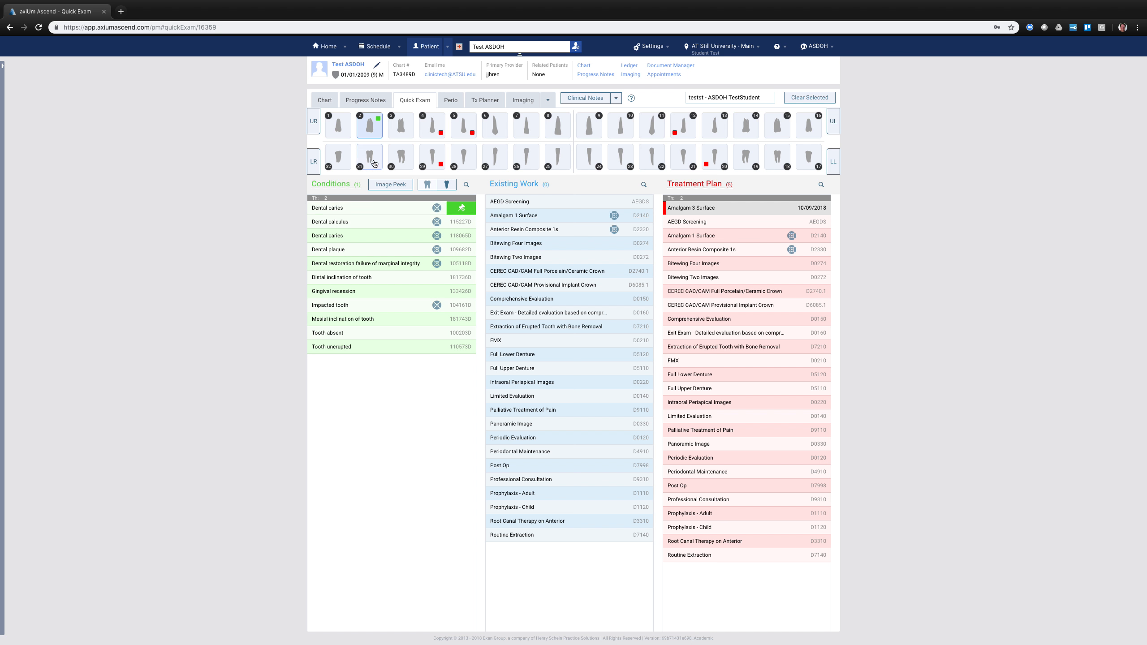
left_click(374, 163)
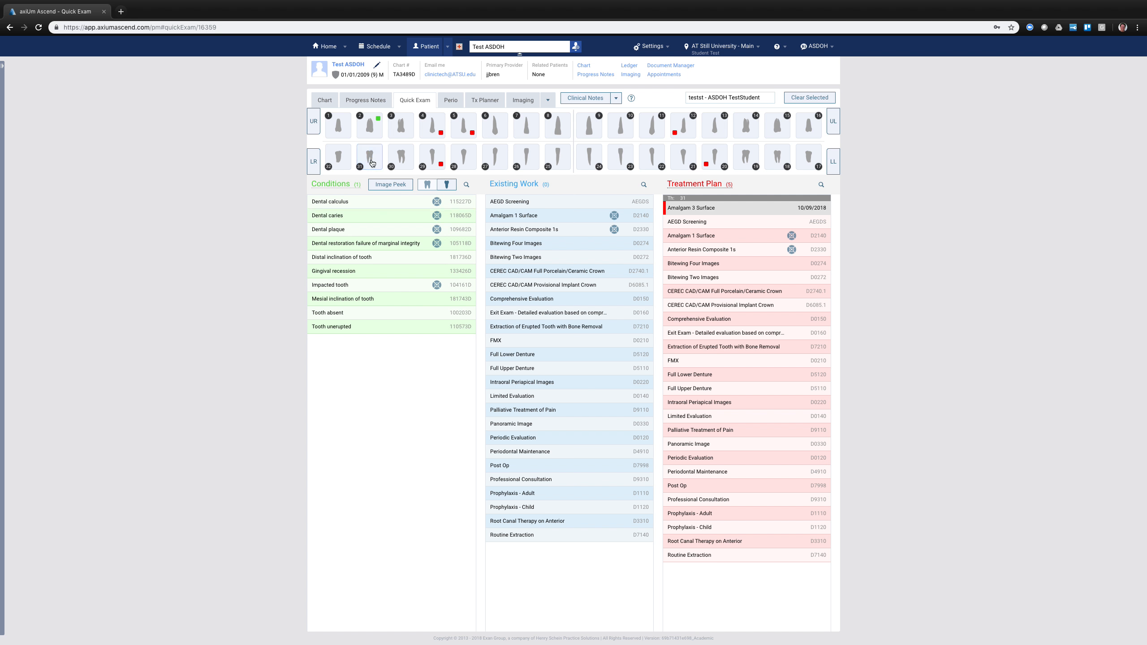
left_click(369, 126)
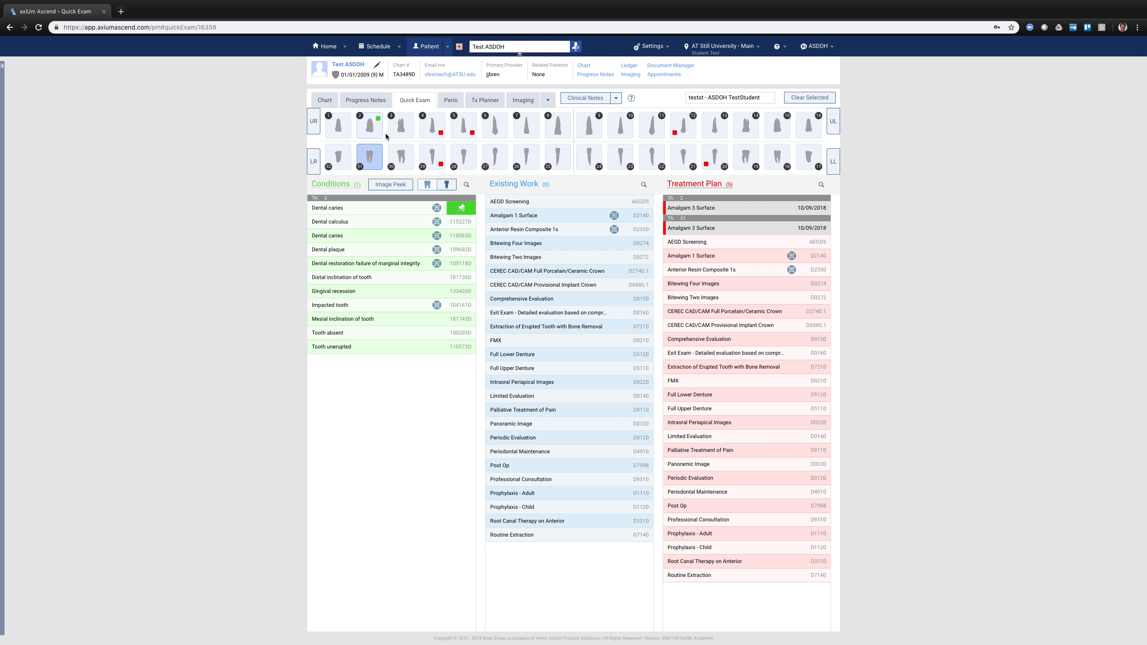
left_click(370, 136)
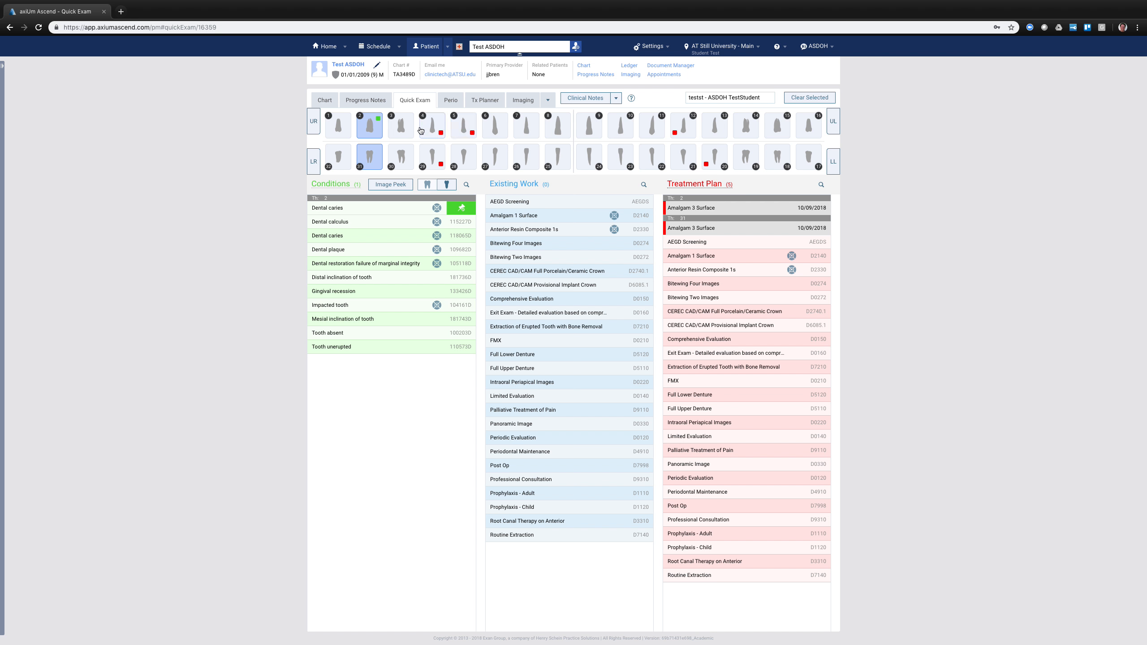
left_click(370, 156)
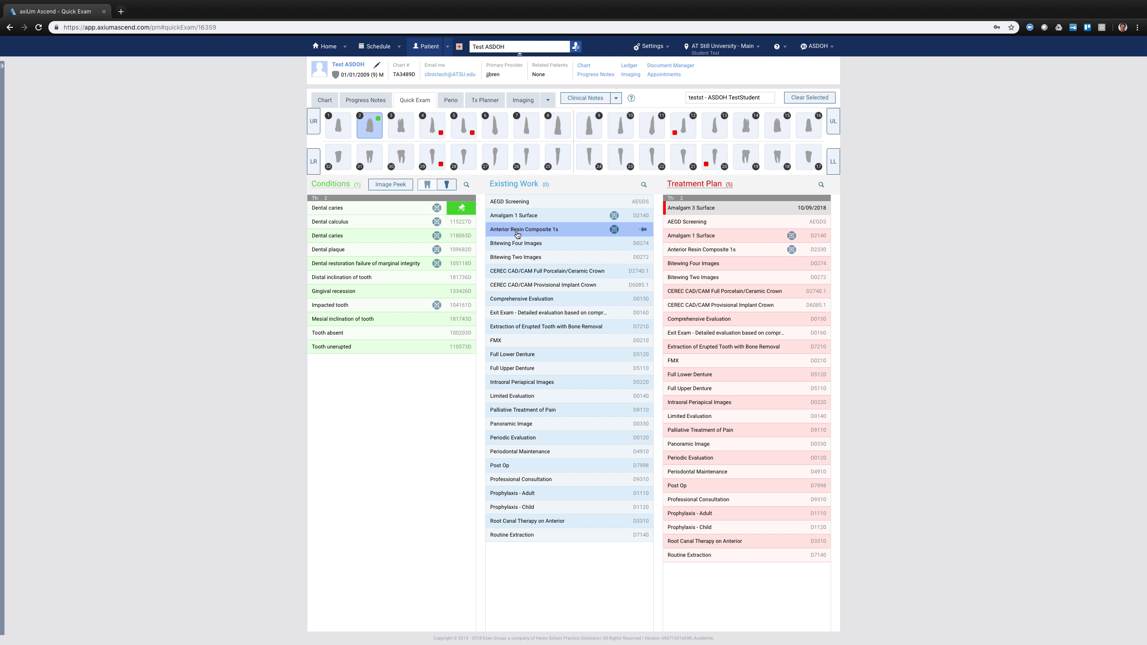
Step: Record an existing Anterior Resin Composite 1s on tooth 2 with the occlusal and mesial surfaces
left_click(573, 231)
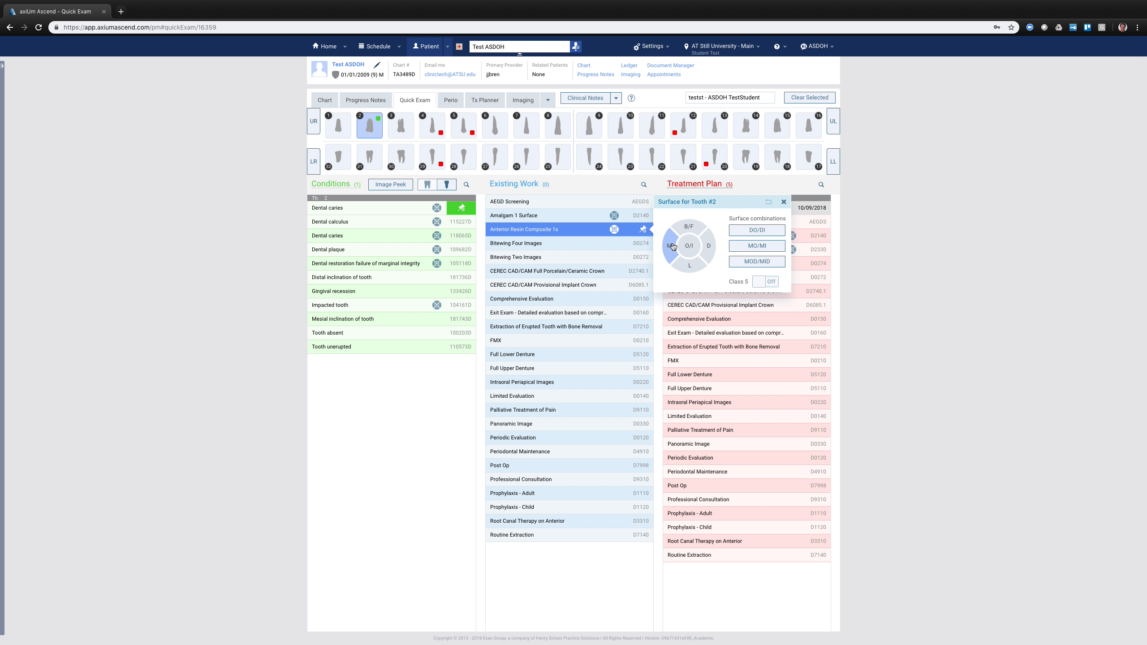
left_click(688, 246)
left_click(670, 248)
left_click(783, 188)
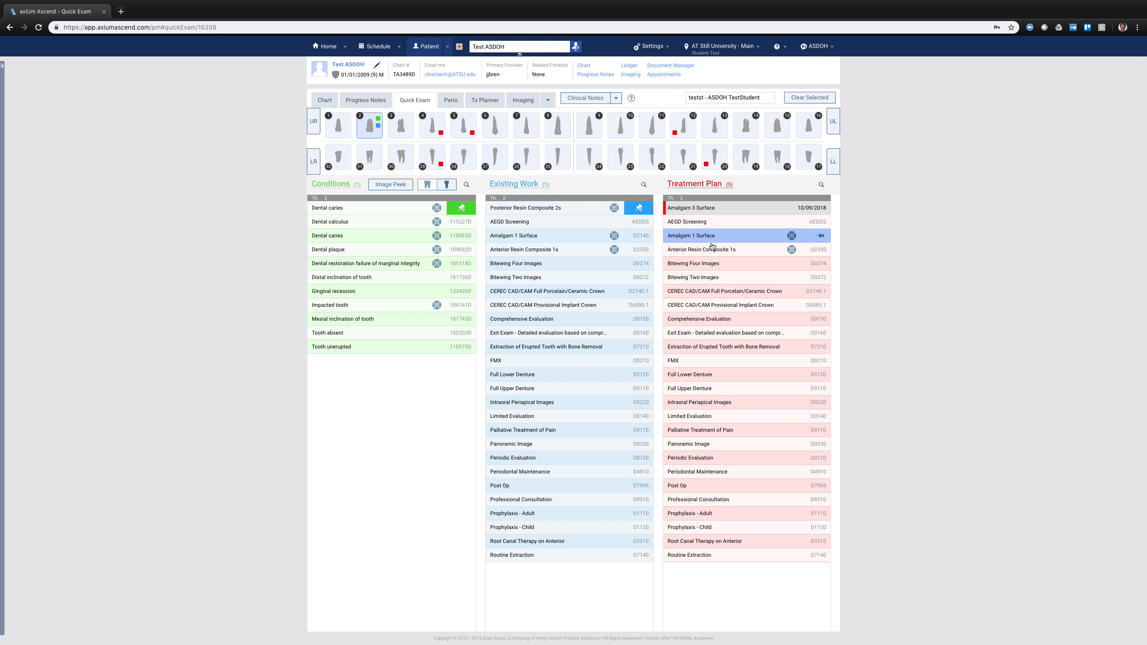
Step: Add an Anterior Resin Composite 1s to tooth 2's treatment plan, choosing the mesial and occlusal surfaces
left_click(773, 252)
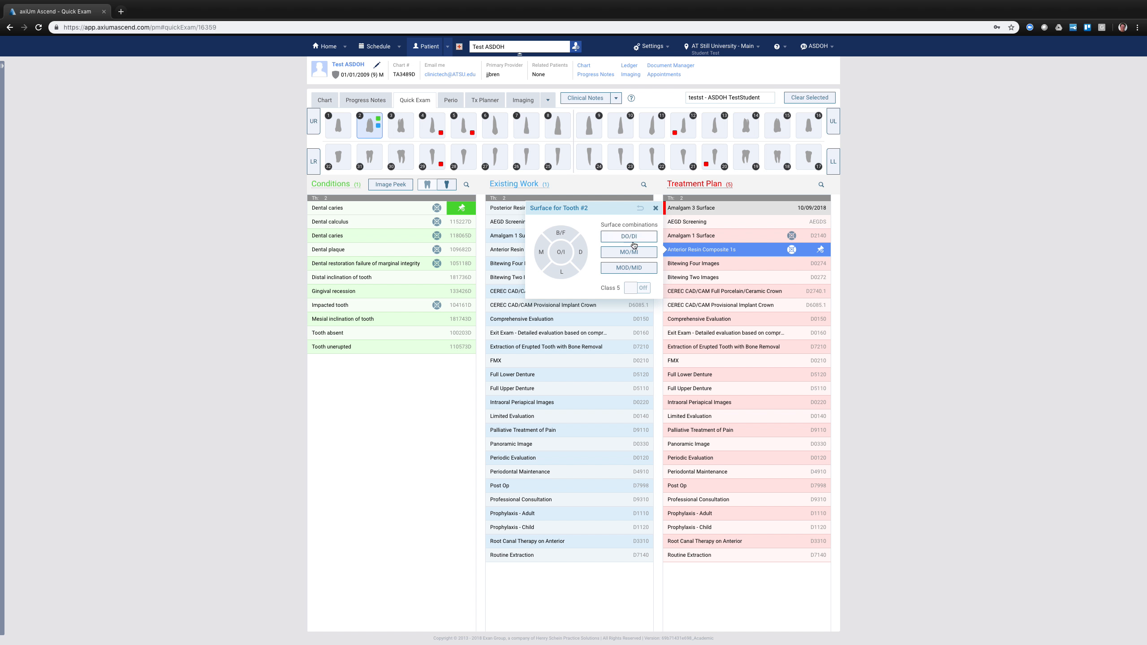
left_click(542, 252)
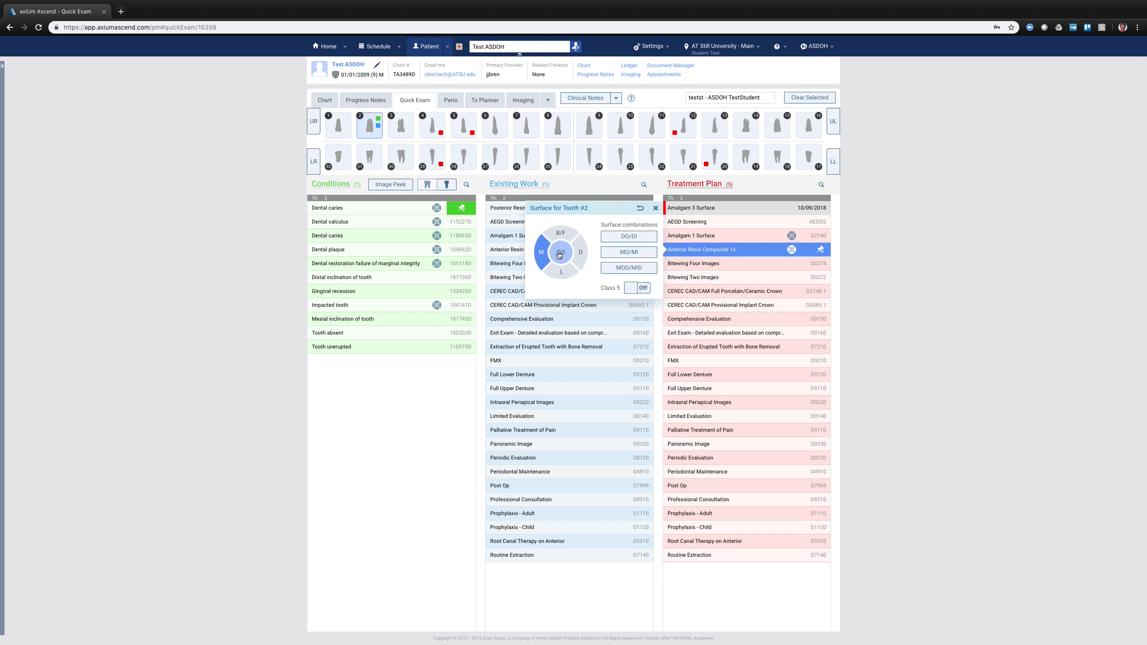
left_click(560, 254)
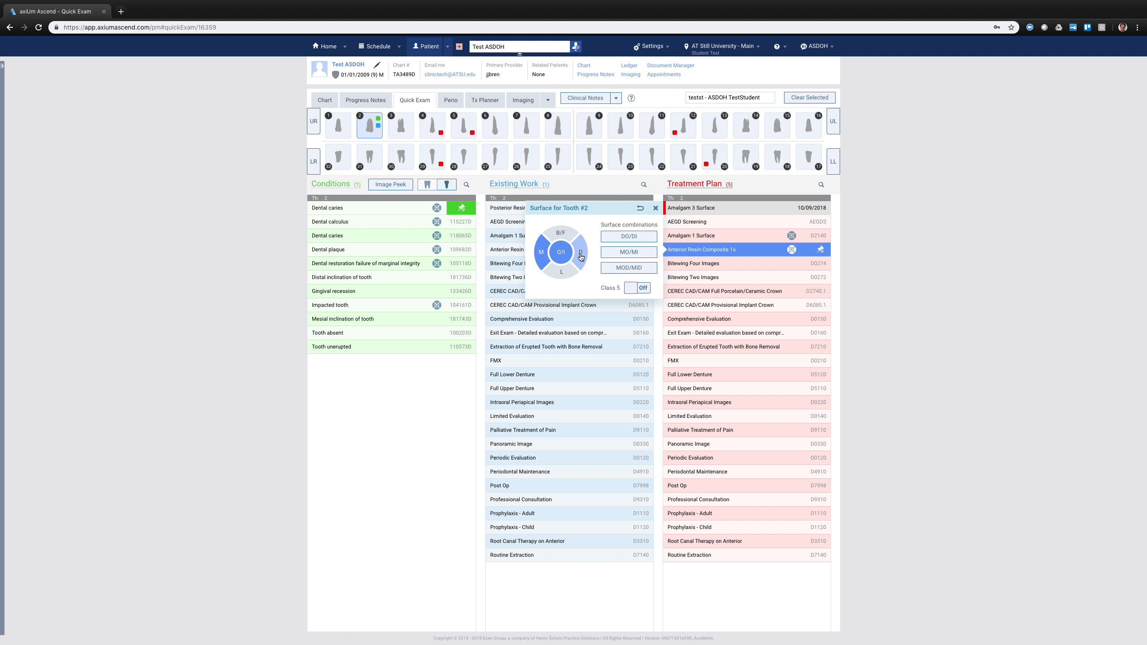